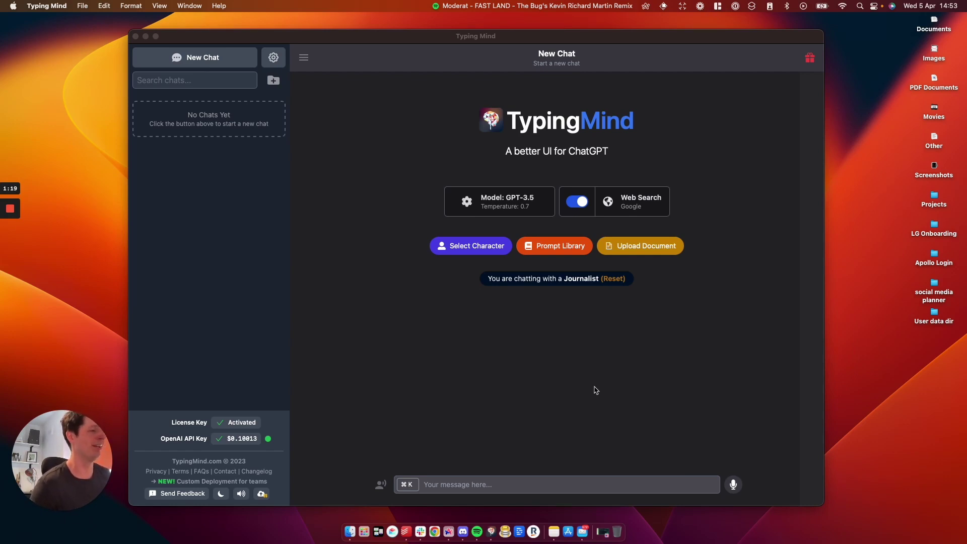
{"action": "left_click", "coordinate": [470, 252]}
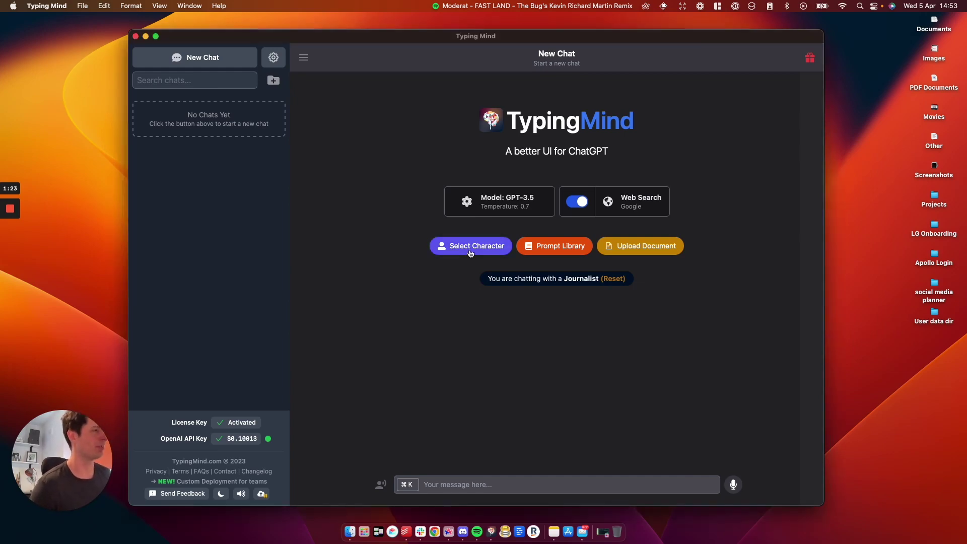
{"action": "left_click", "coordinate": [470, 252]}
{"action": "scroll", "coordinate": [472, 300], "scroll_direction": "down", "scroll_amount": 10}
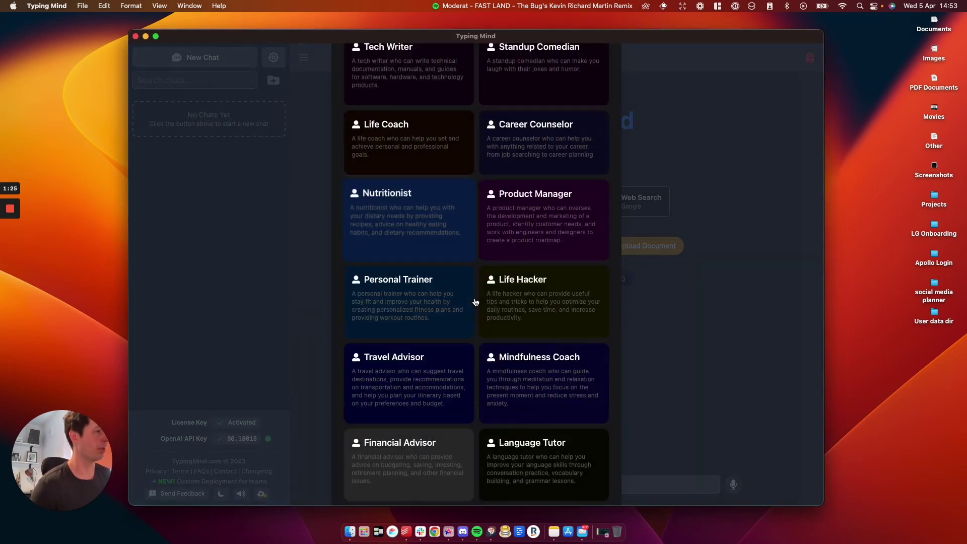
{"action": "scroll", "coordinate": [498, 352], "scroll_direction": "down", "scroll_amount": 6}
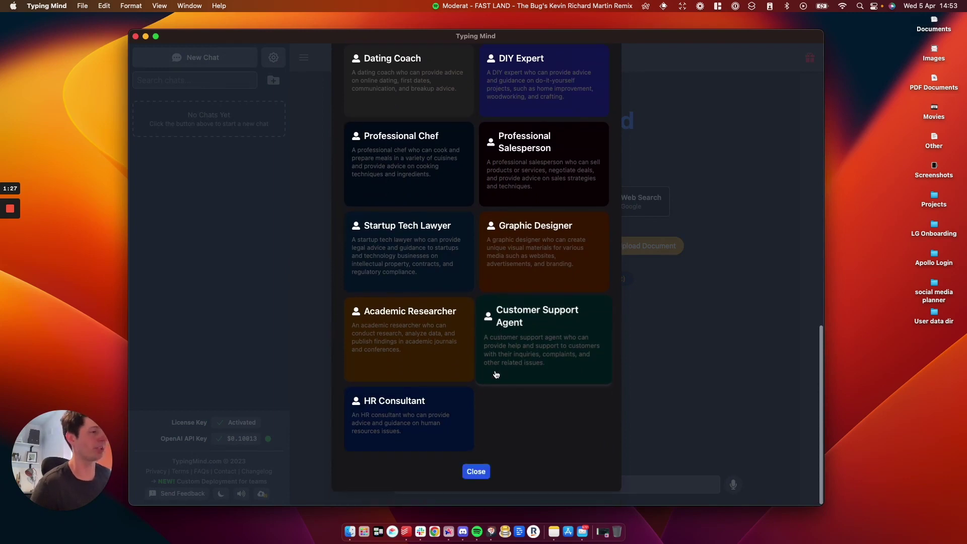
{"action": "left_click", "coordinate": [684, 374]}
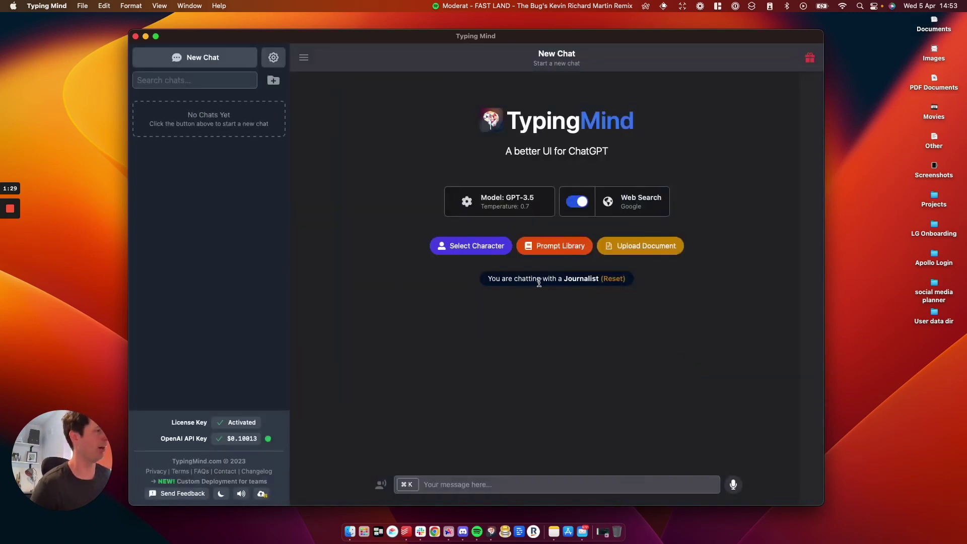
- Paste and send the Journalist a request for a short press release about TypingMind's improved ChatGPT UI
{"action": "left_click", "coordinate": [474, 488]}
{"action": "type", "text": "I need a short press release about a better UI for chatgpt called TypingMind."}
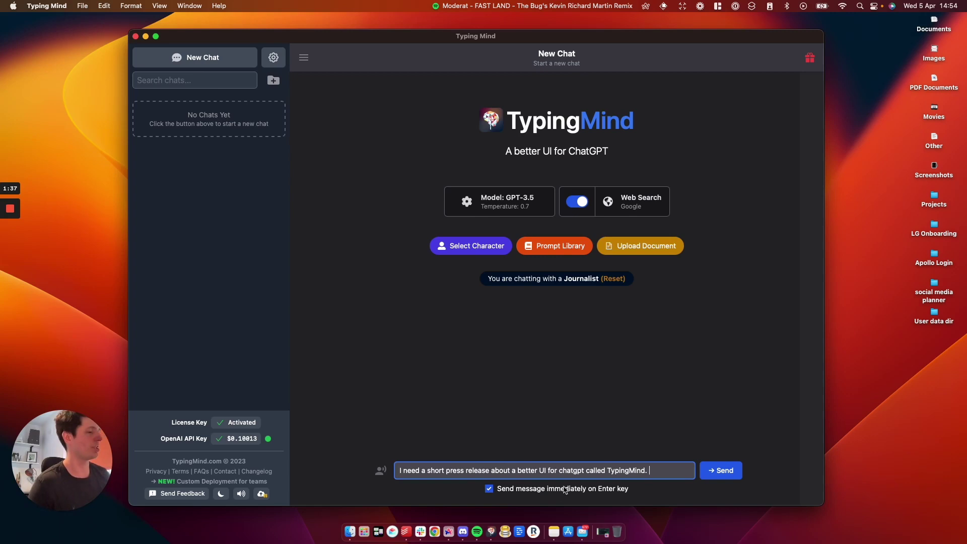
{"action": "left_click", "coordinate": [721, 474]}
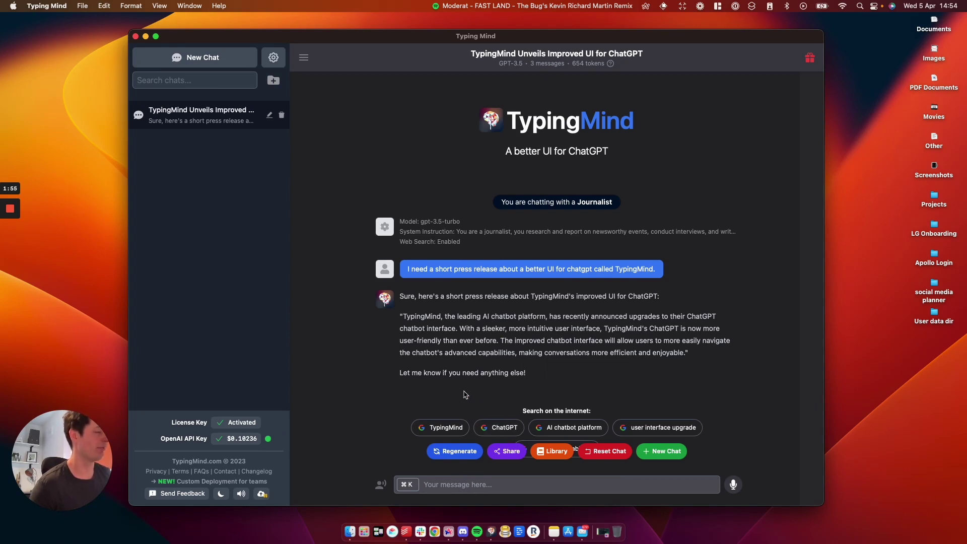
- Ask the Journalist 'Is there any news about Typing Mind on Google?'
{"action": "left_click", "coordinate": [465, 487]}
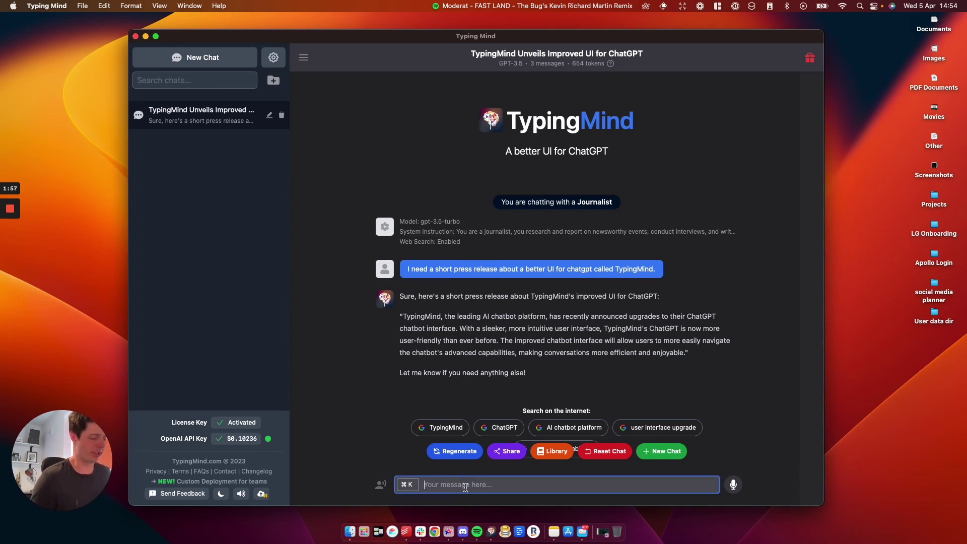
{"action": "type", "text": "Is there "}
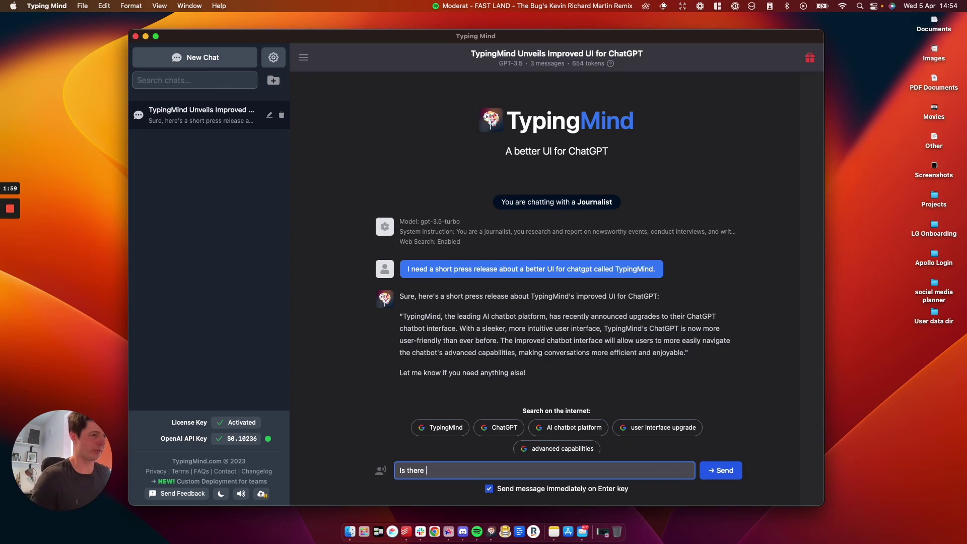
{"action": "type", "text": "any news a"}
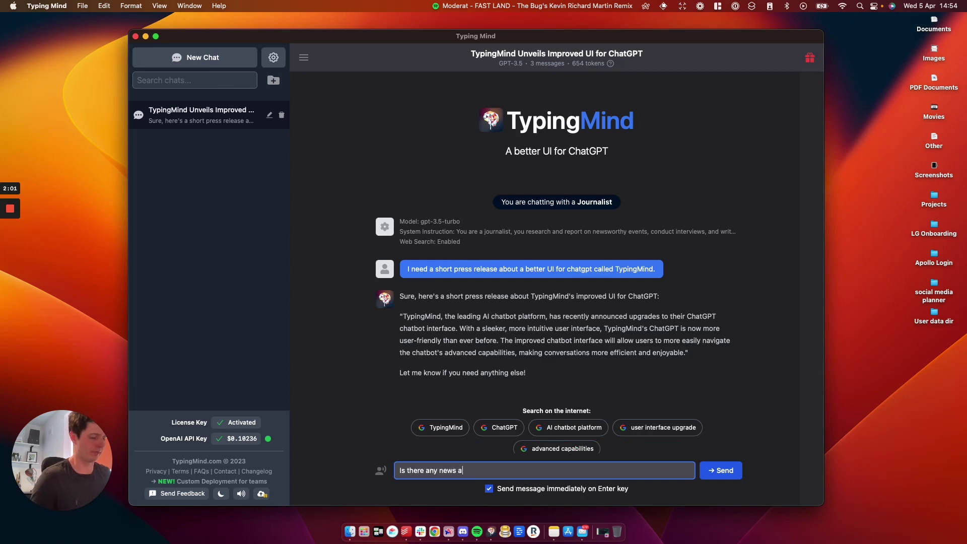
{"action": "type", "text": "bout Typ"}
{"action": "key", "text": "BackSpace"}
{"action": "key", "text": "BackSpace"}
{"action": "key", "text": "BackSpace"}
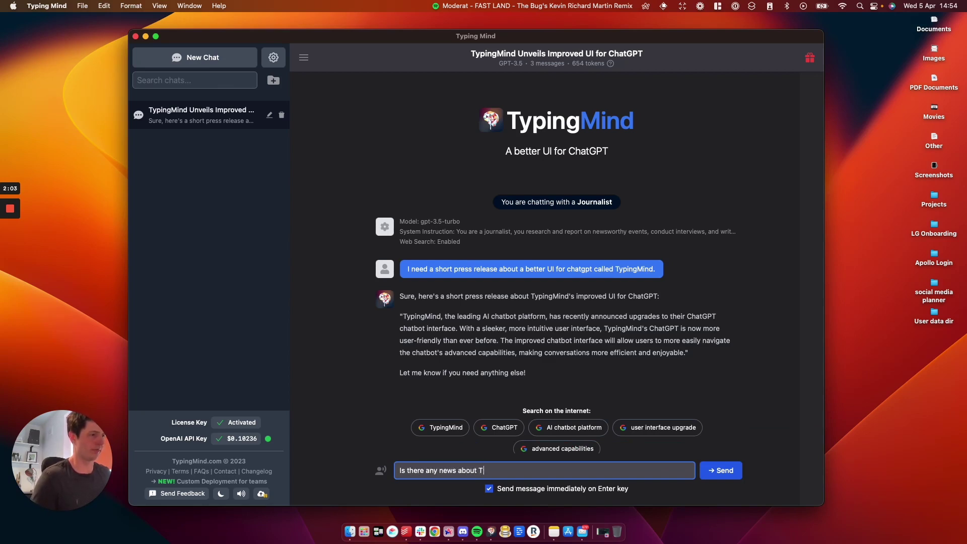
{"action": "type", "text": "y"}
{"action": "key", "text": "BackSpace"}
{"action": "type", "text": "Typing Mind on Google?"}
{"action": "key", "text": "Return"}
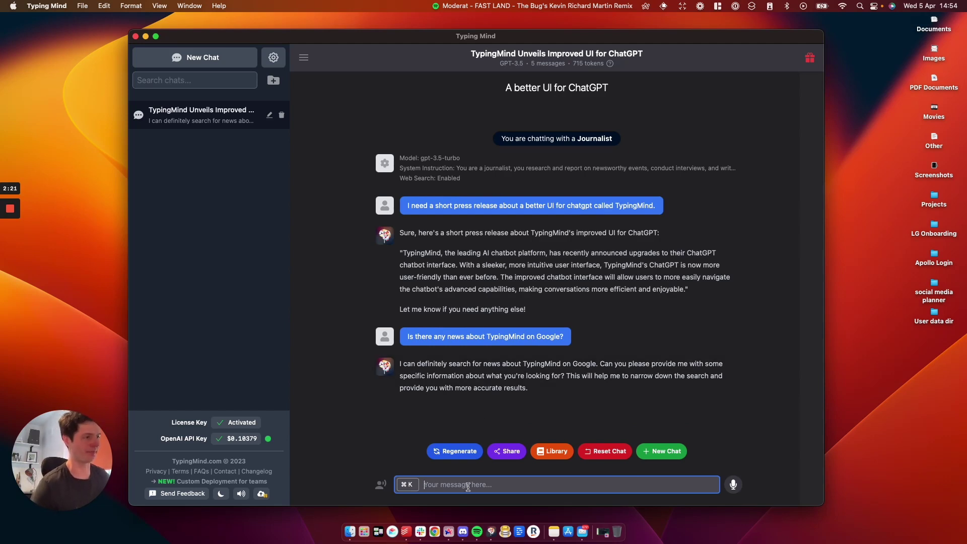
- Send 'People talking about it on Twitter' followed by 'Maybe #typingmind' to prompt a tweet search
{"action": "type", "text": "Peopl"}
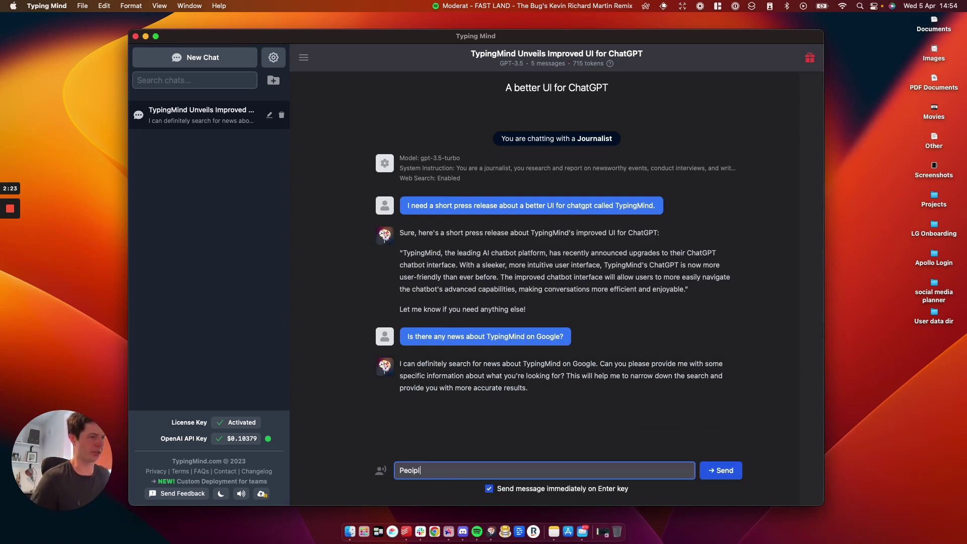
{"action": "type", "text": "e tal"}
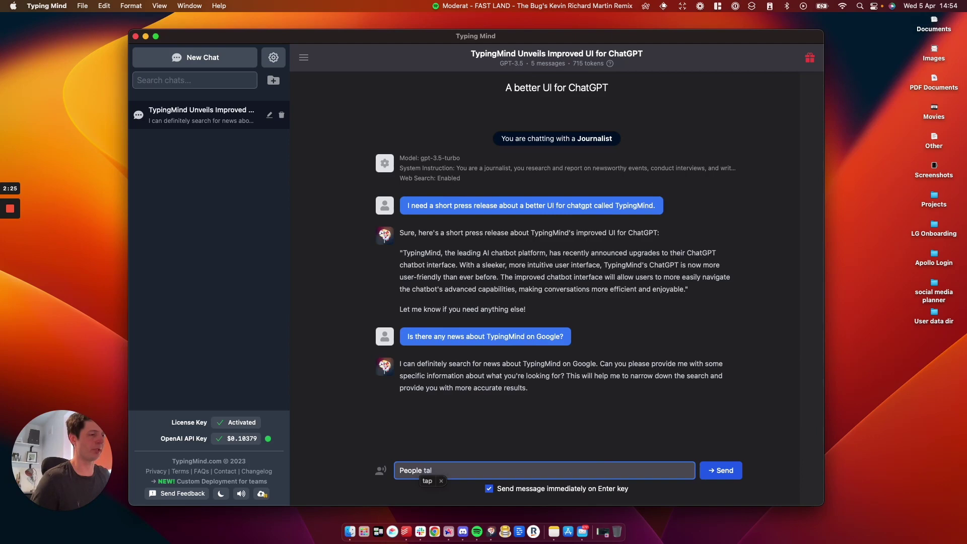
{"action": "type", "text": "king about it on Twei"}
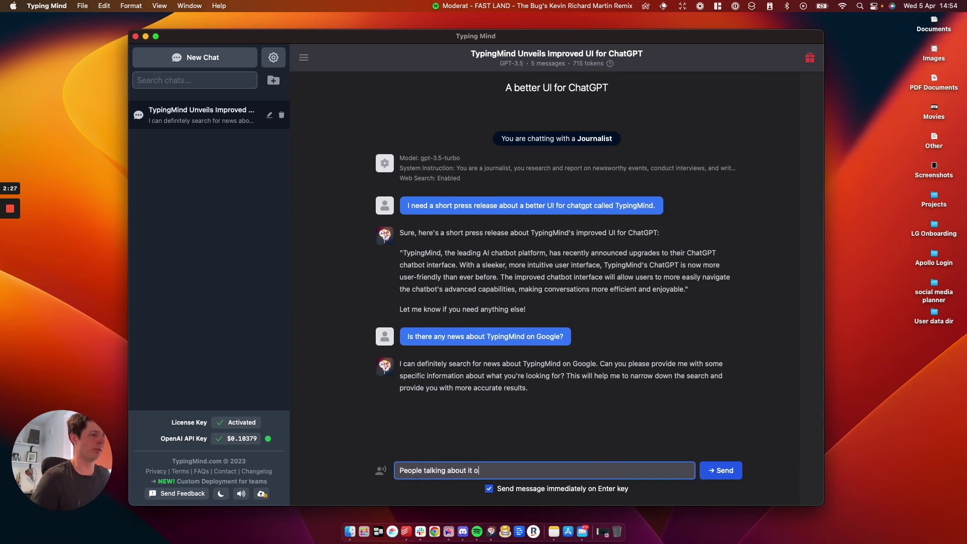
{"action": "key", "text": "BackSpace"}
{"action": "type", "text": "itter"}
{"action": "key", "text": "Return"}
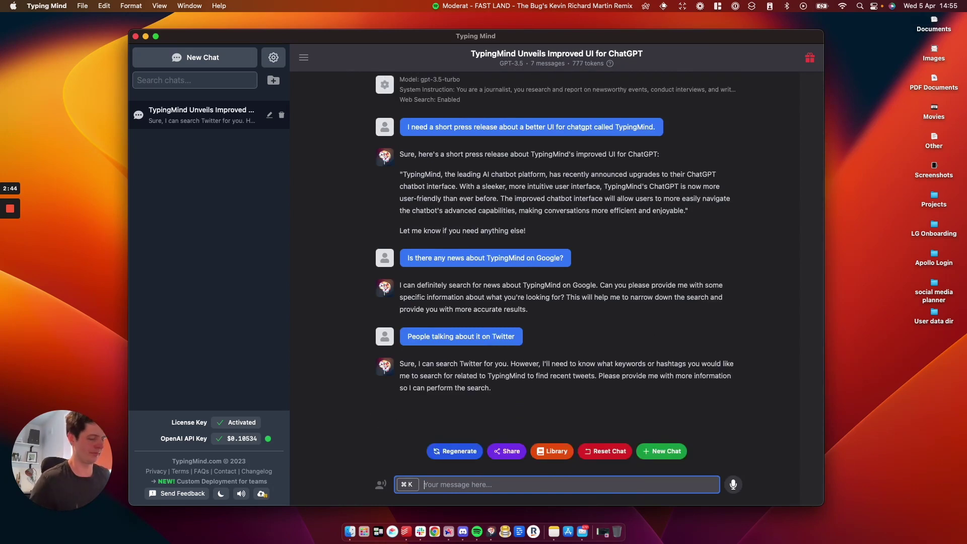
{"action": "type", "text": "Maybe"}
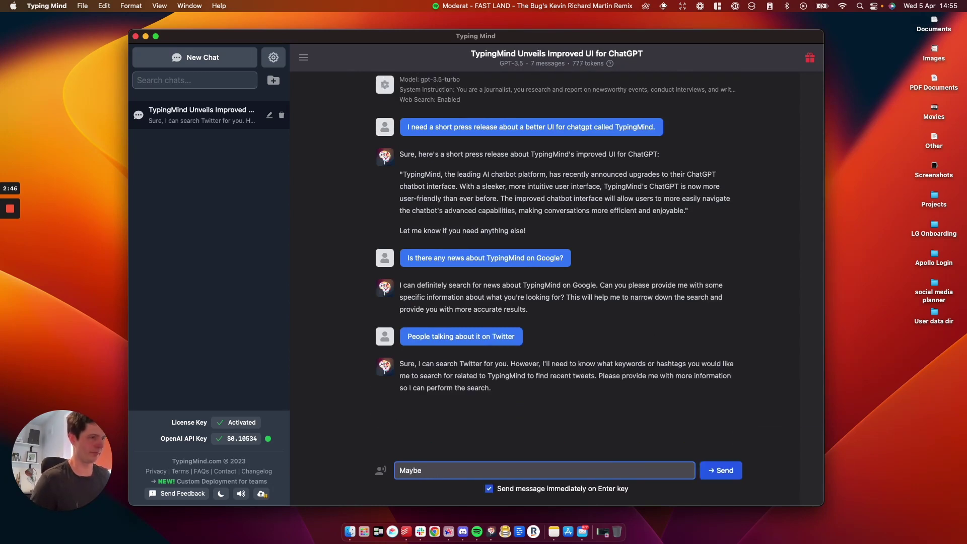
{"action": "type", "text": " #typingmind"}
{"action": "key", "text": "Return"}
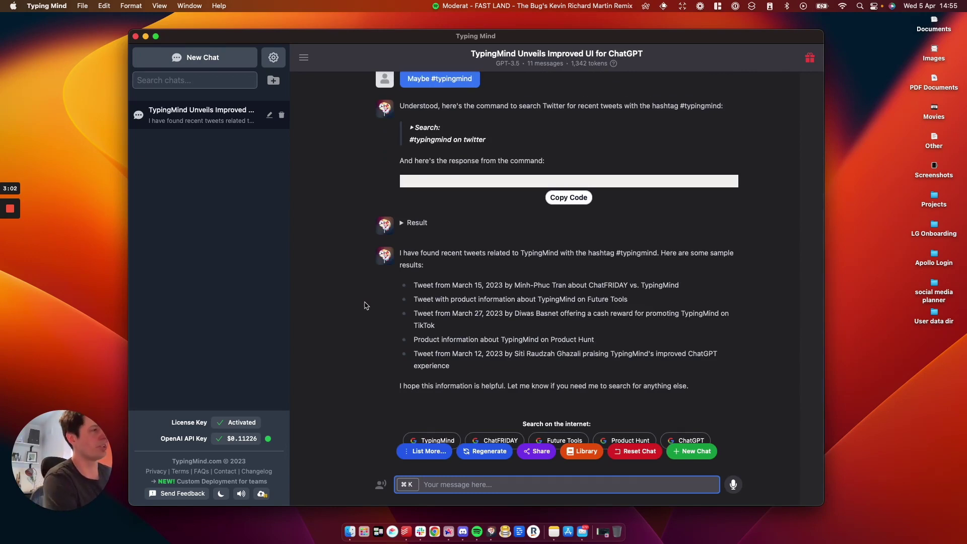
{"action": "scroll", "coordinate": [392, 271], "scroll_direction": "up", "scroll_amount": 3}
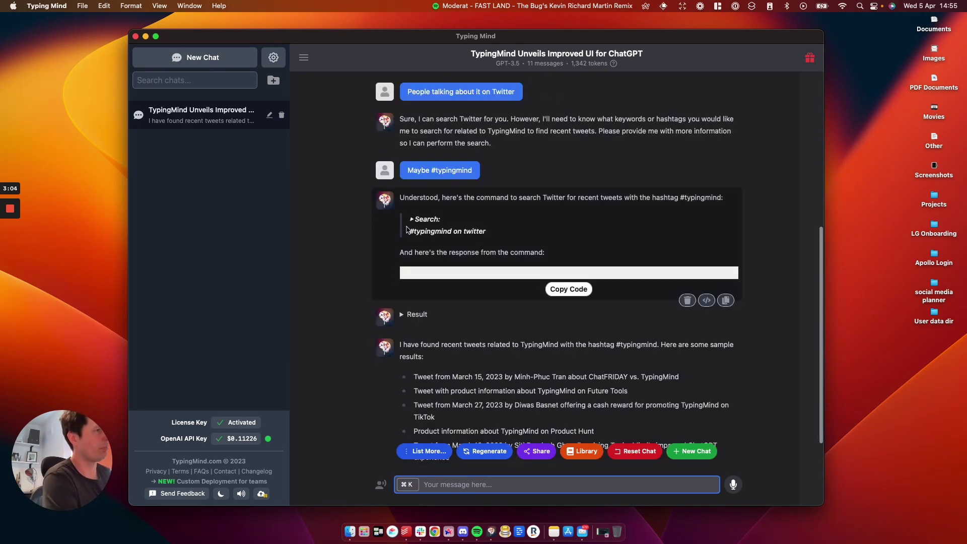
{"action": "scroll", "coordinate": [407, 231], "scroll_direction": "up", "scroll_amount": 2}
{"action": "scroll", "coordinate": [409, 244], "scroll_direction": "up", "scroll_amount": 5}
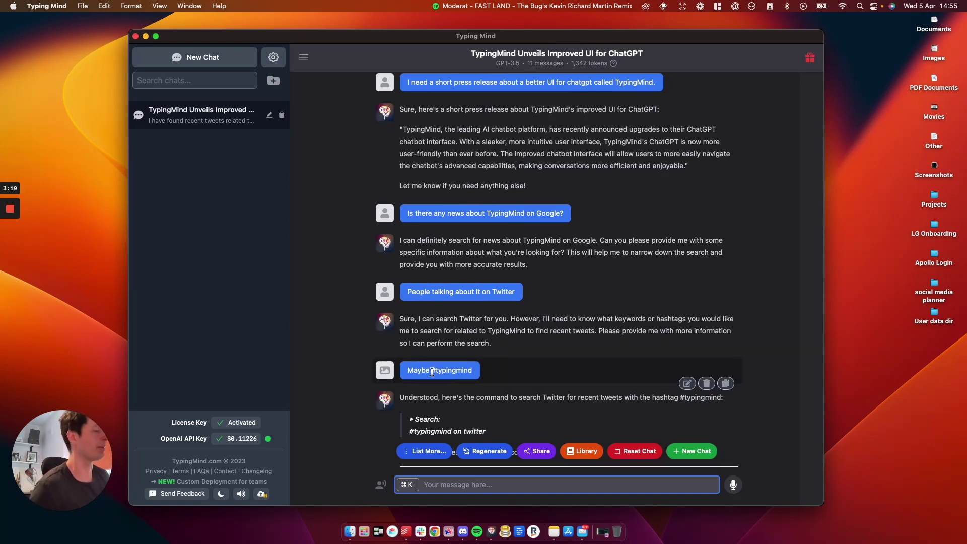
{"action": "scroll", "coordinate": [432, 371], "scroll_direction": "down", "scroll_amount": 5}
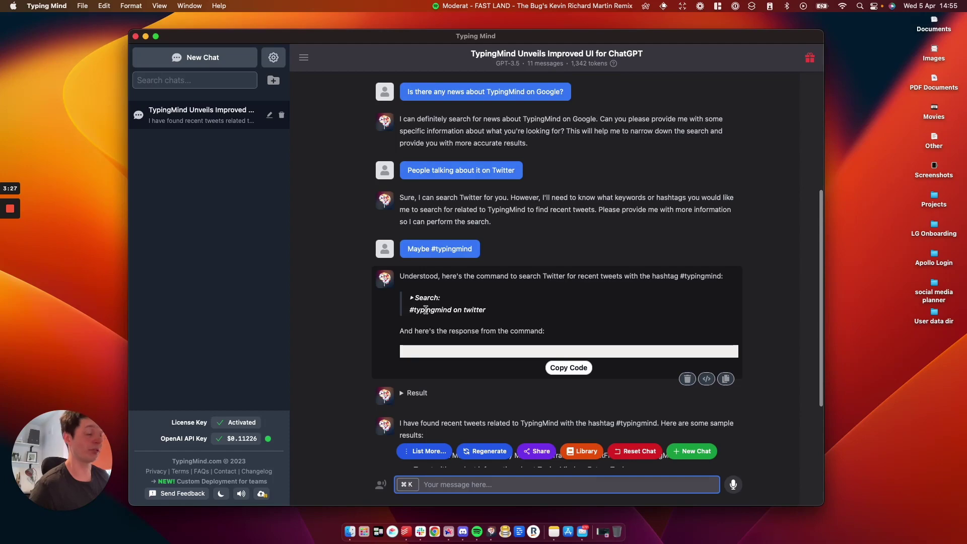
{"action": "scroll", "coordinate": [425, 310], "scroll_direction": "down", "scroll_amount": 5}
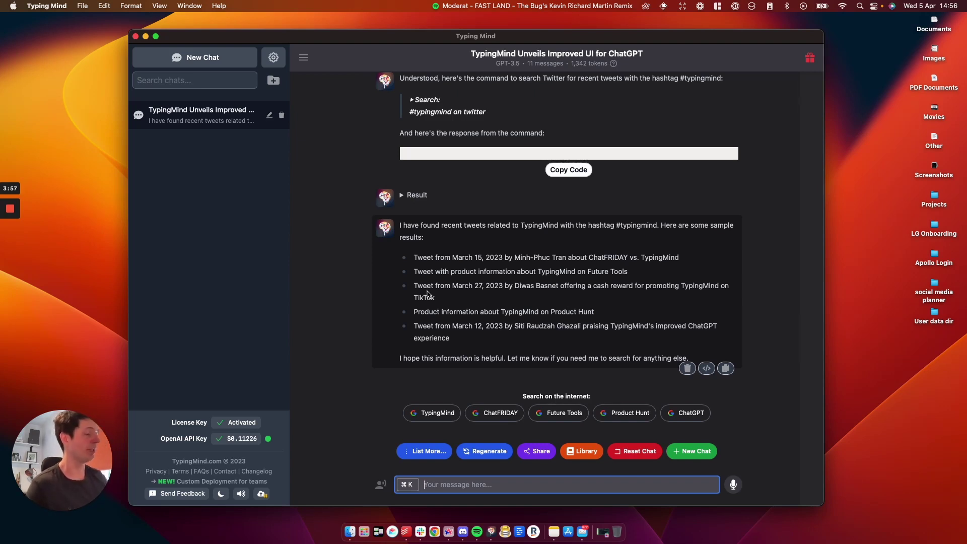
- Ask the Journalist 'Can you write a press release from that information?'
{"action": "left_click", "coordinate": [448, 485]}
{"action": "type", "text": "Can you"}
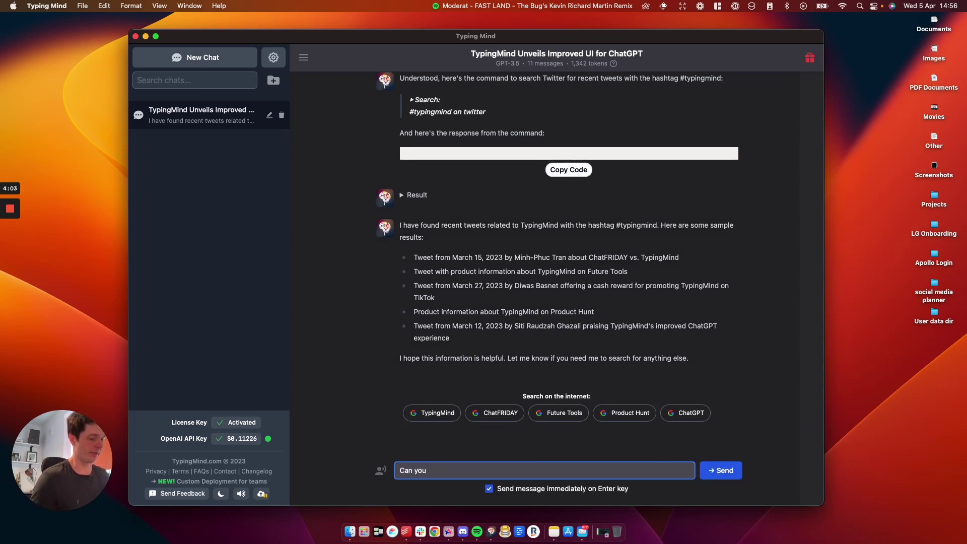
{"action": "type", "text": " write a press release from"}
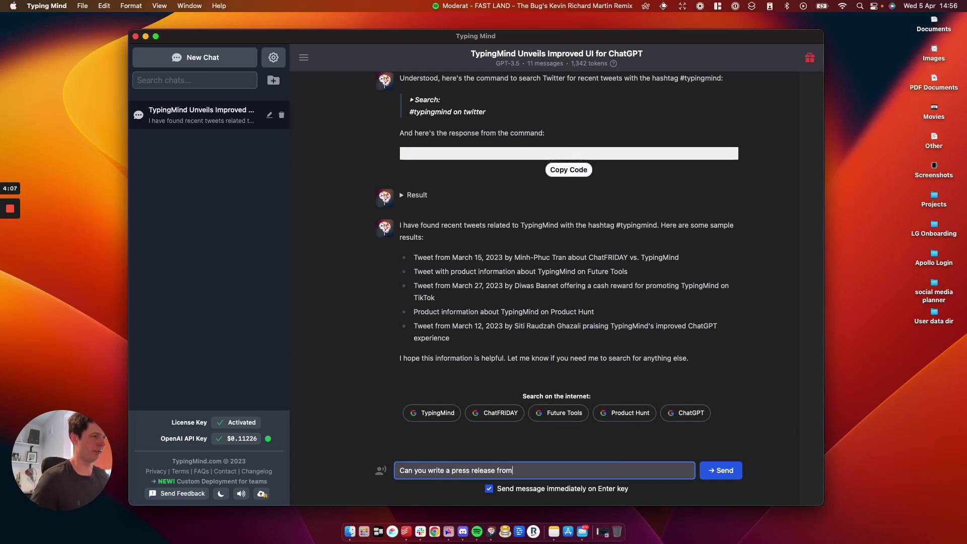
{"action": "type", "text": " that inform"}
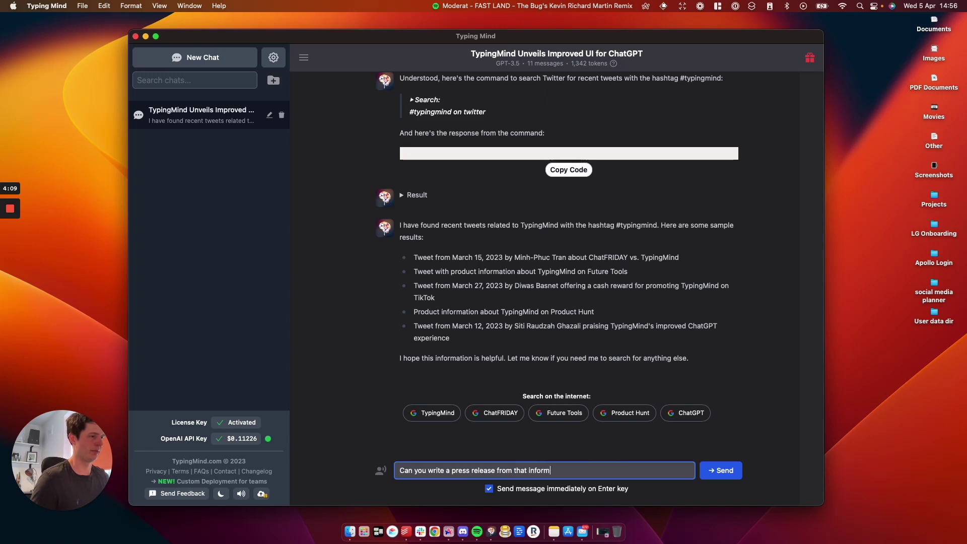
{"action": "type", "text": "ation?"}
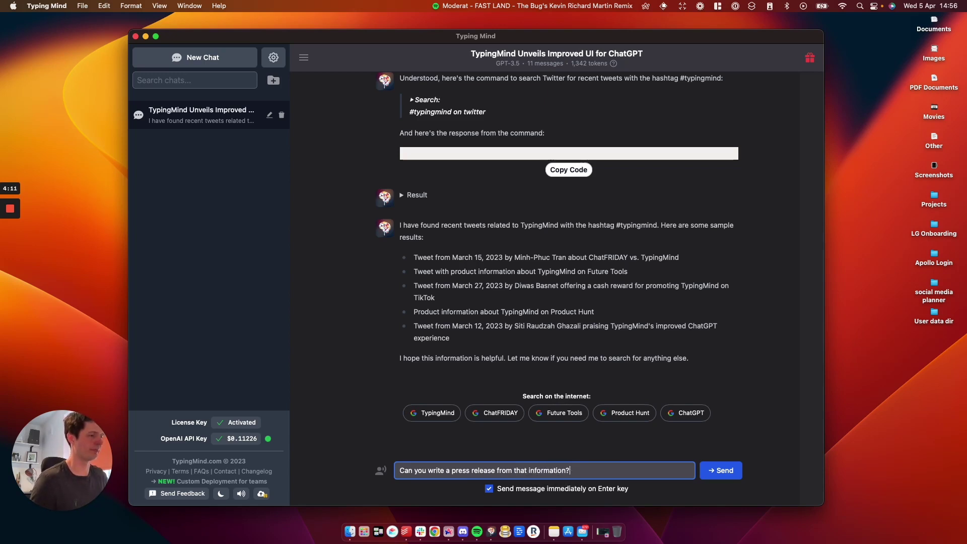
{"action": "key", "text": "Return"}
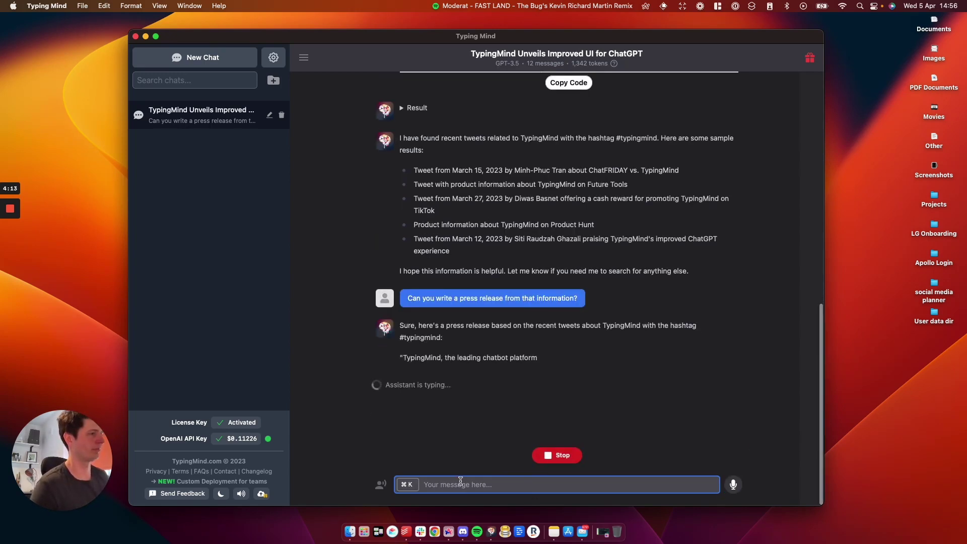